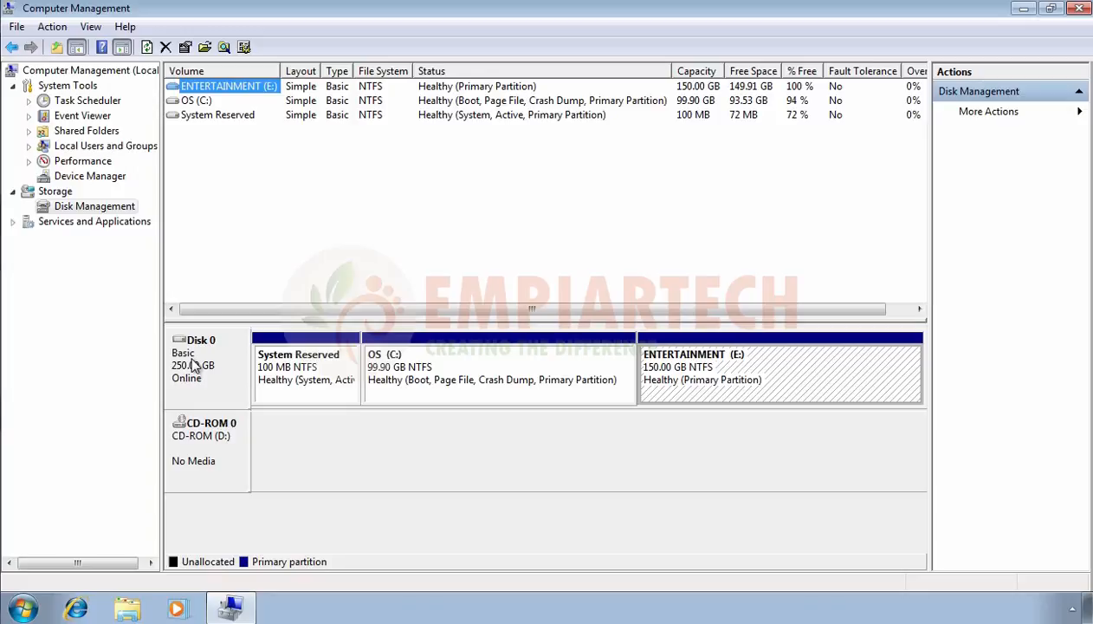
Convert Disk 0 from basic to a dynamic disk, checking its full disk contents before confirming the conversion
right_click(193, 355)
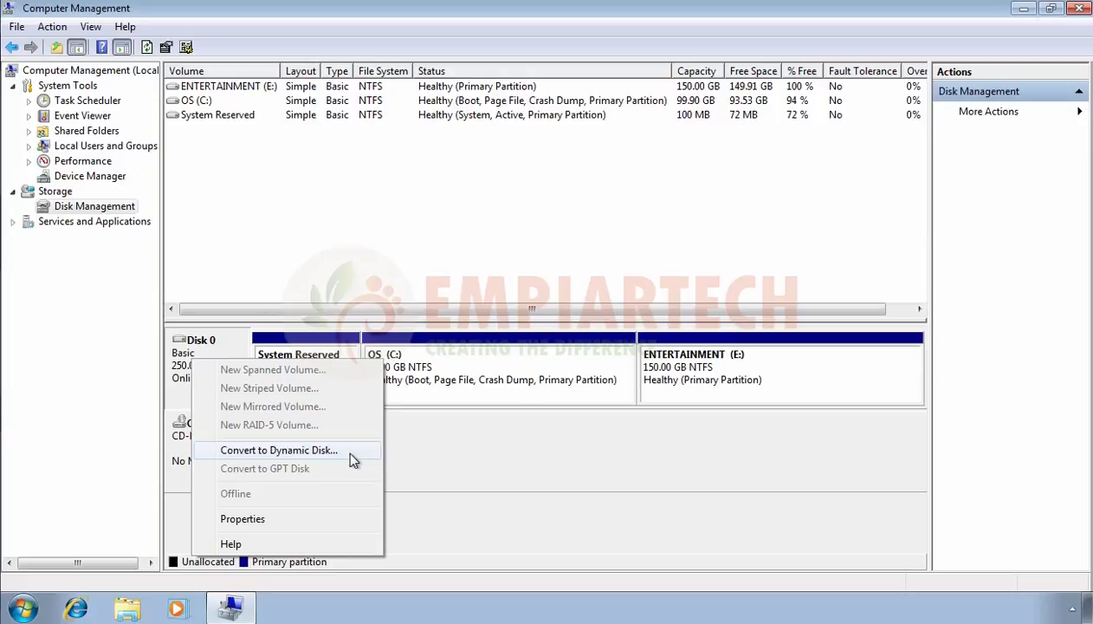
click(351, 452)
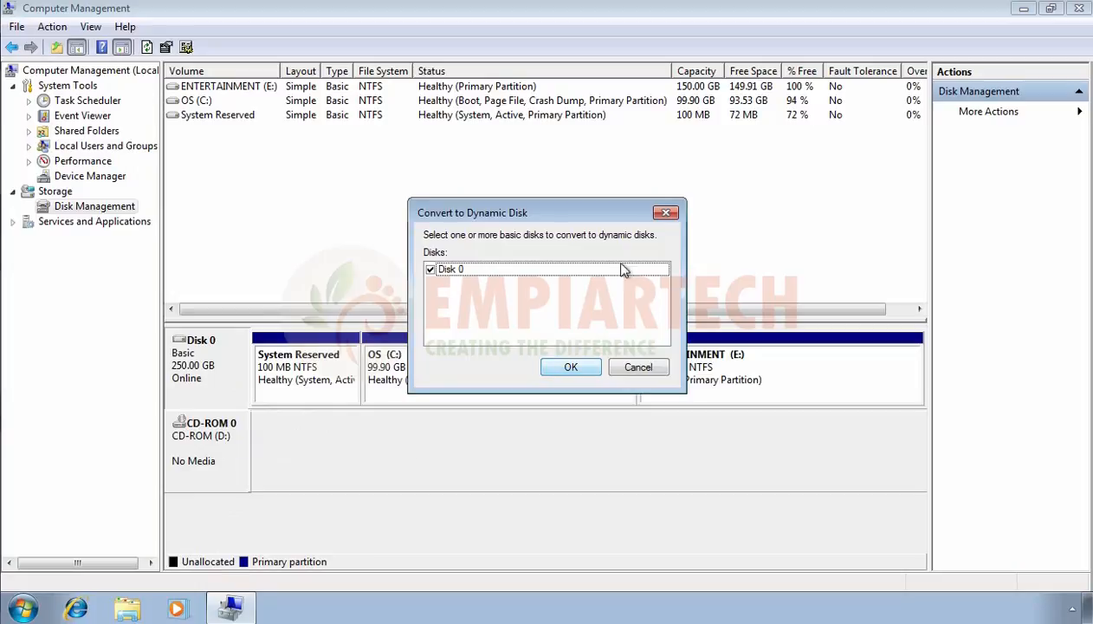
click(474, 270)
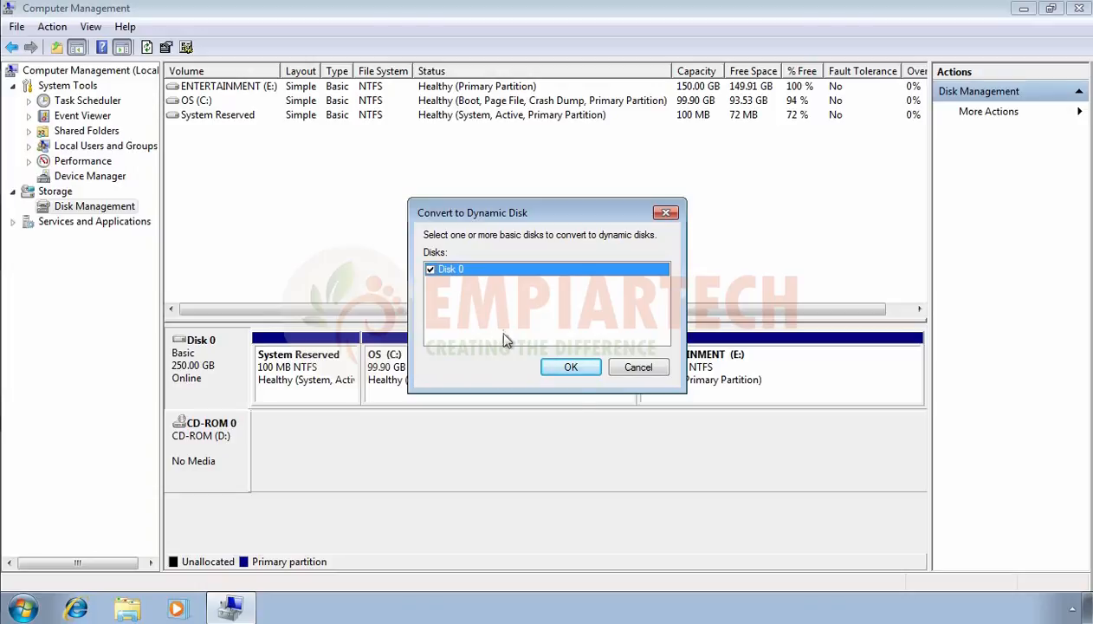
click(569, 371)
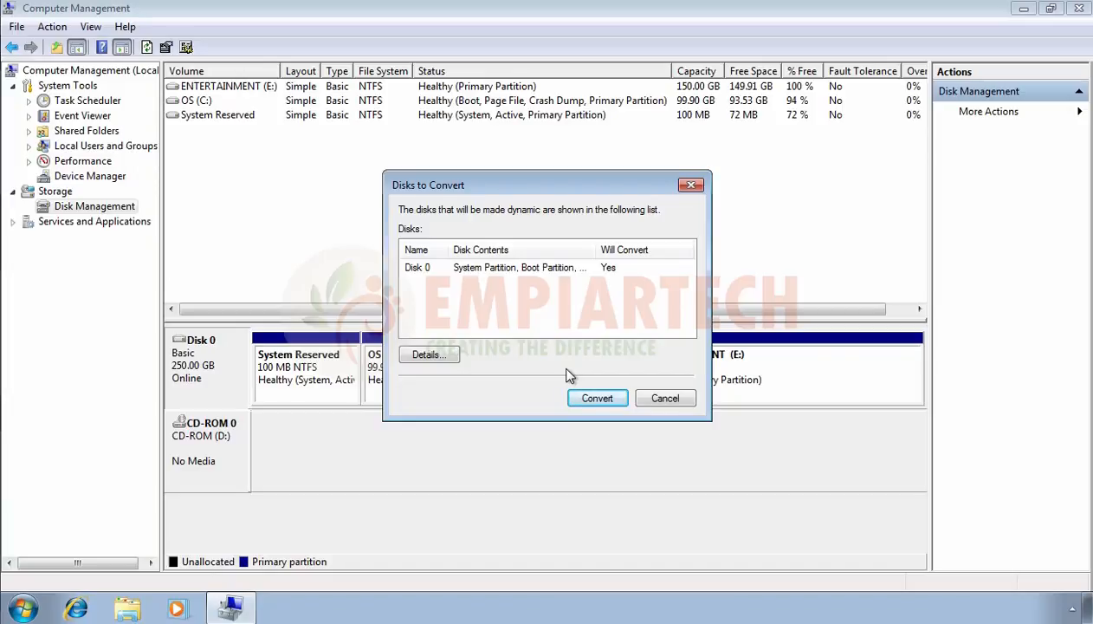
double_click(598, 250)
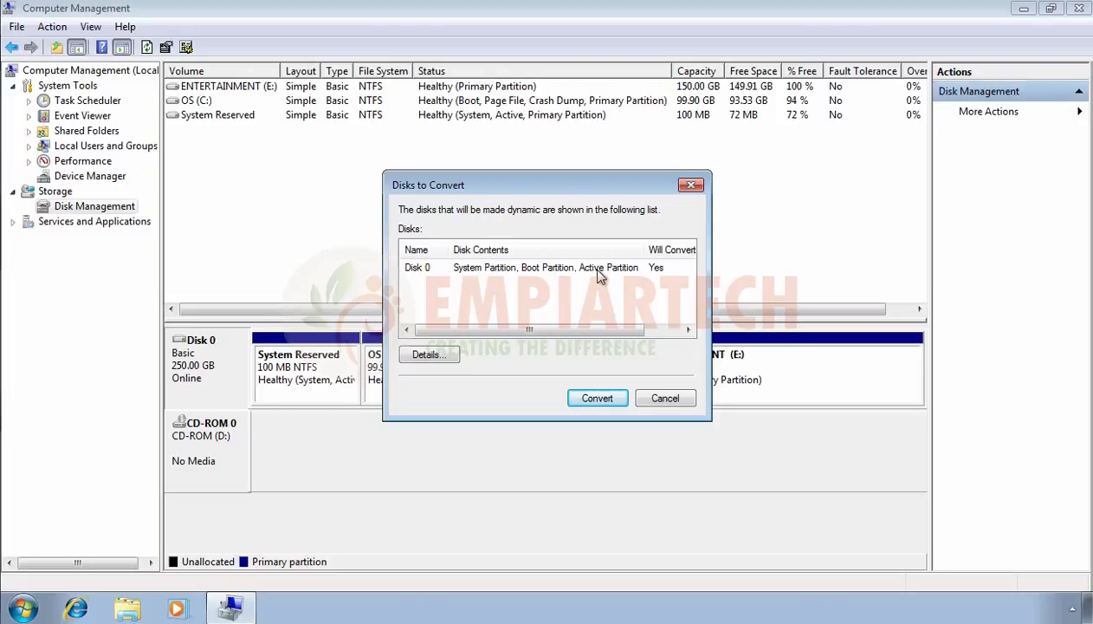
click(596, 400)
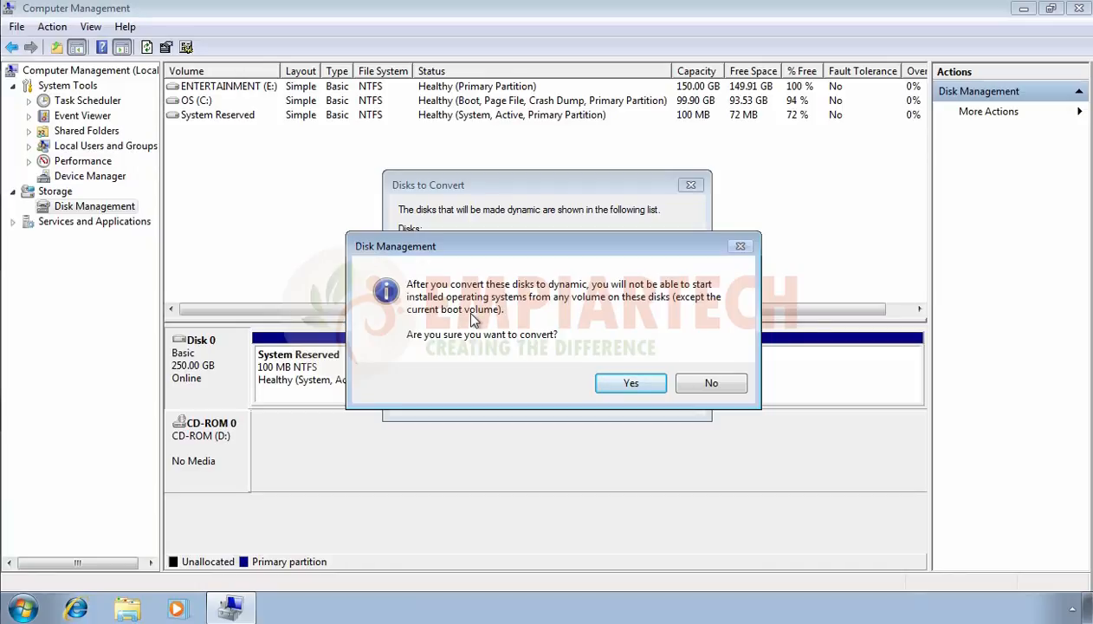
click(628, 384)
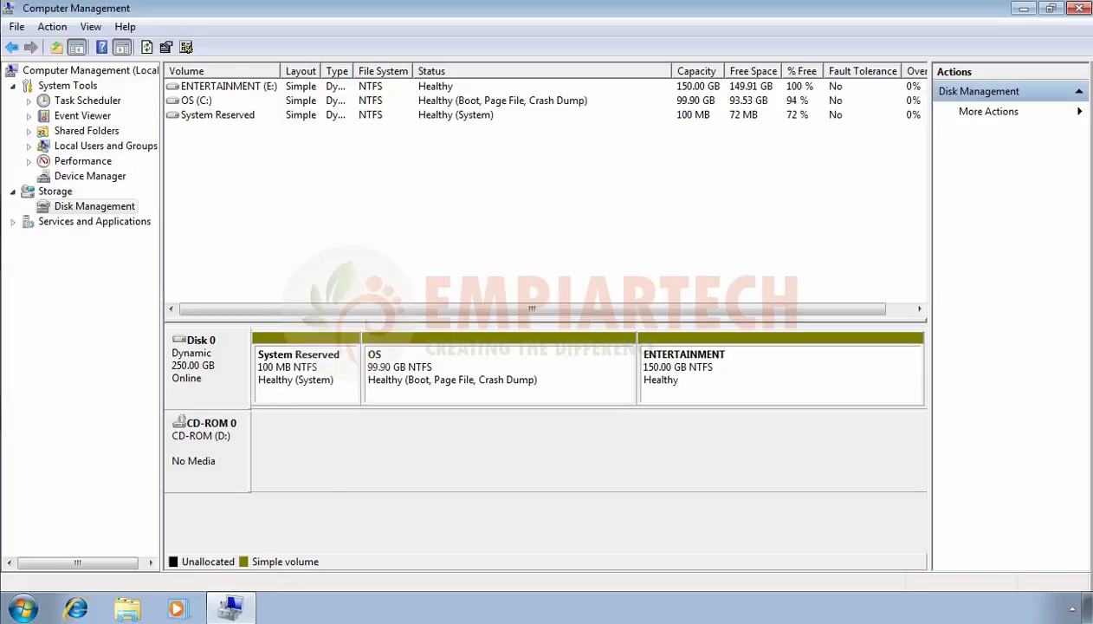
Widen the volume list's Type column to fit its text and examine the conversion commands offered for Disk 0
double_click(354, 71)
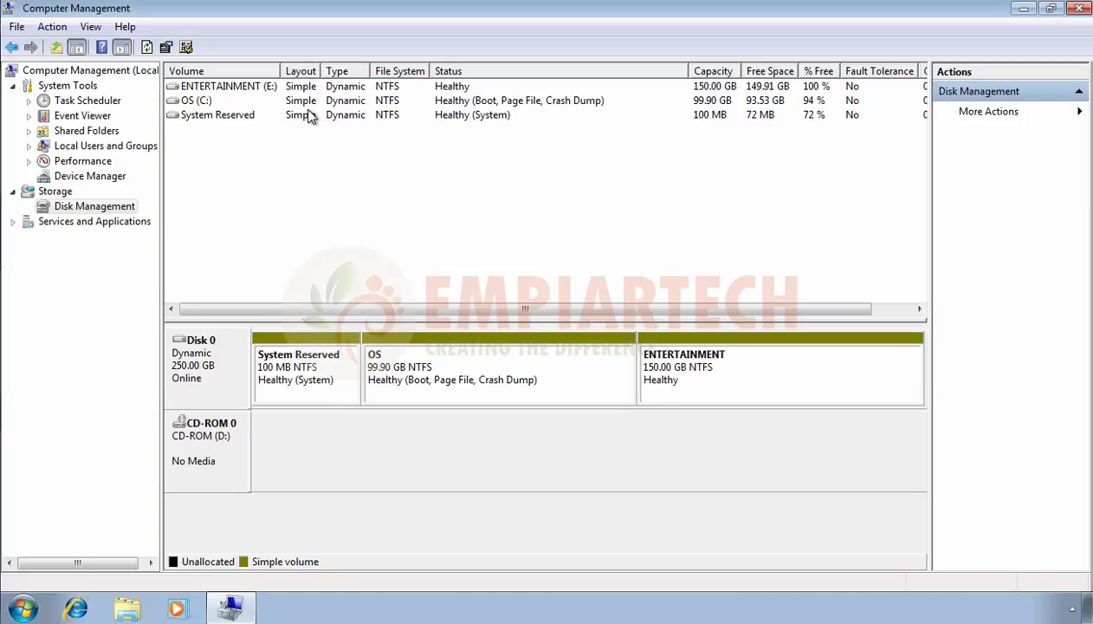
right_click(205, 357)
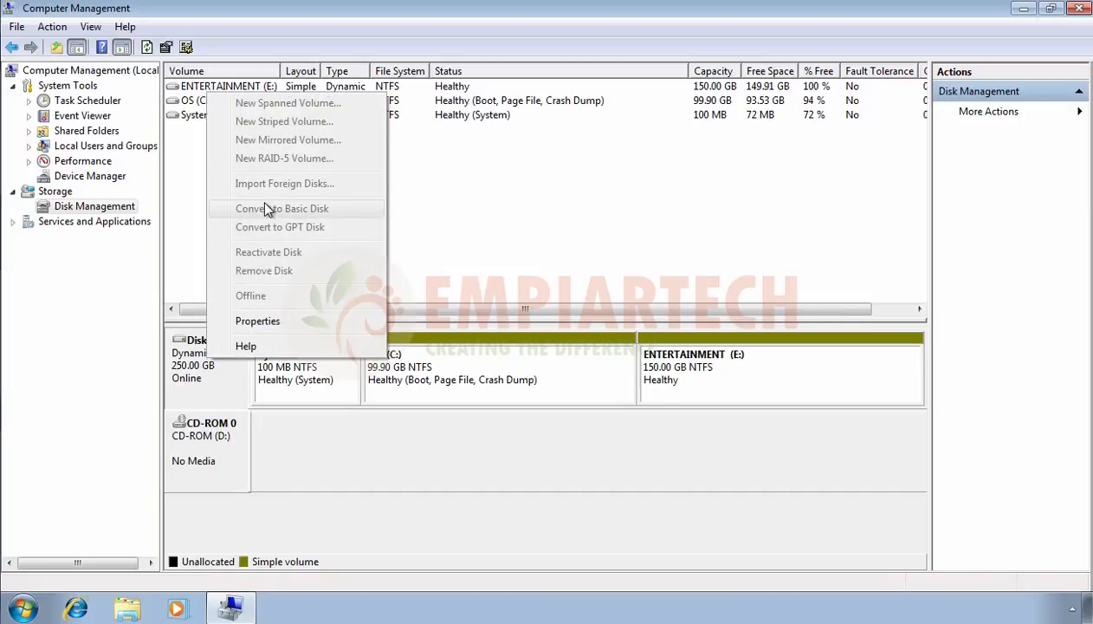
click(217, 387)
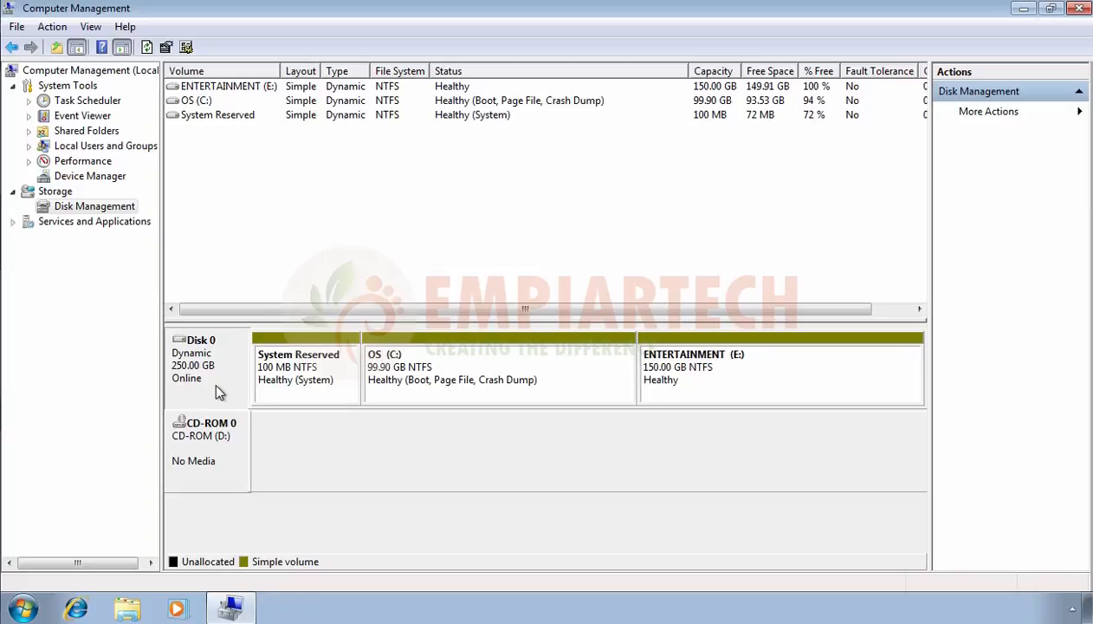
Find cmd and run the Command Prompt as administrator, allowing it to make changes to the computer
click(24, 609)
text(cmd)
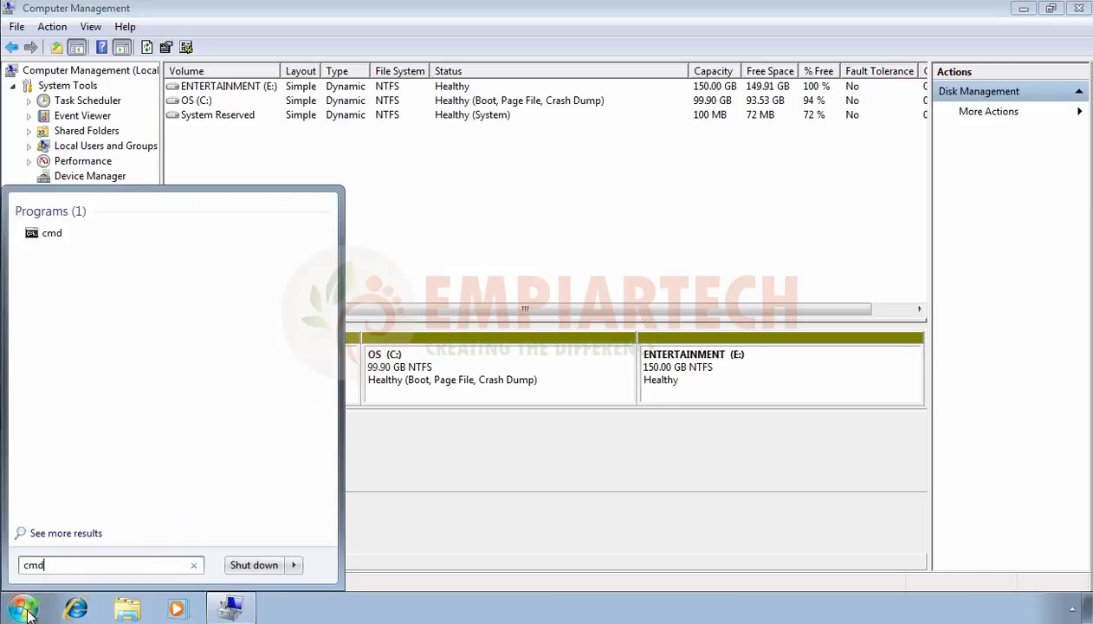
right_click(51, 239)
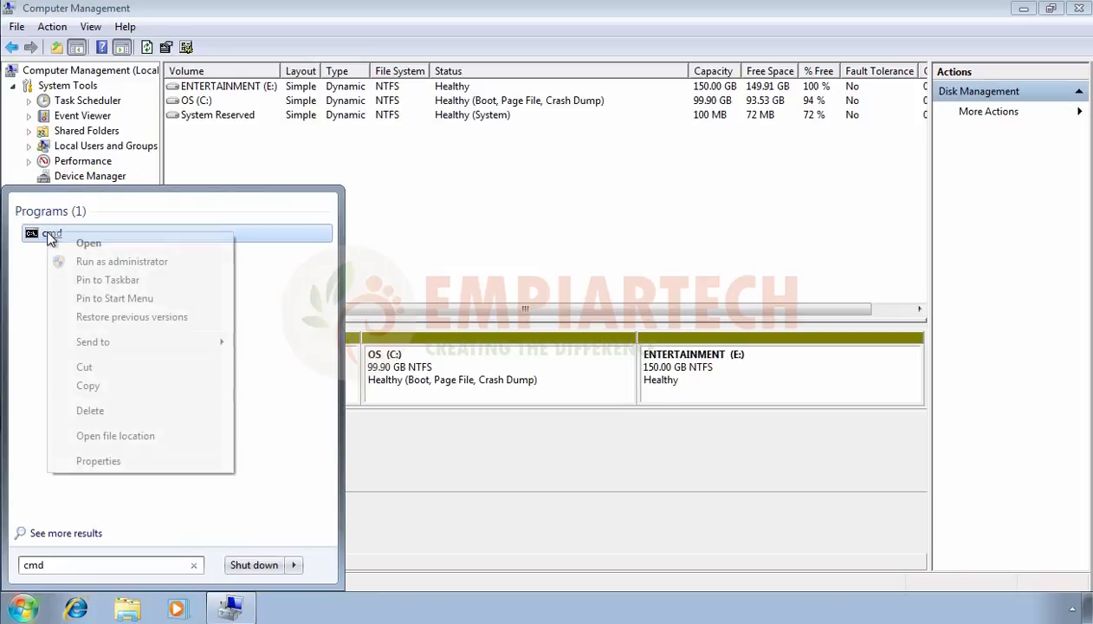
click(147, 264)
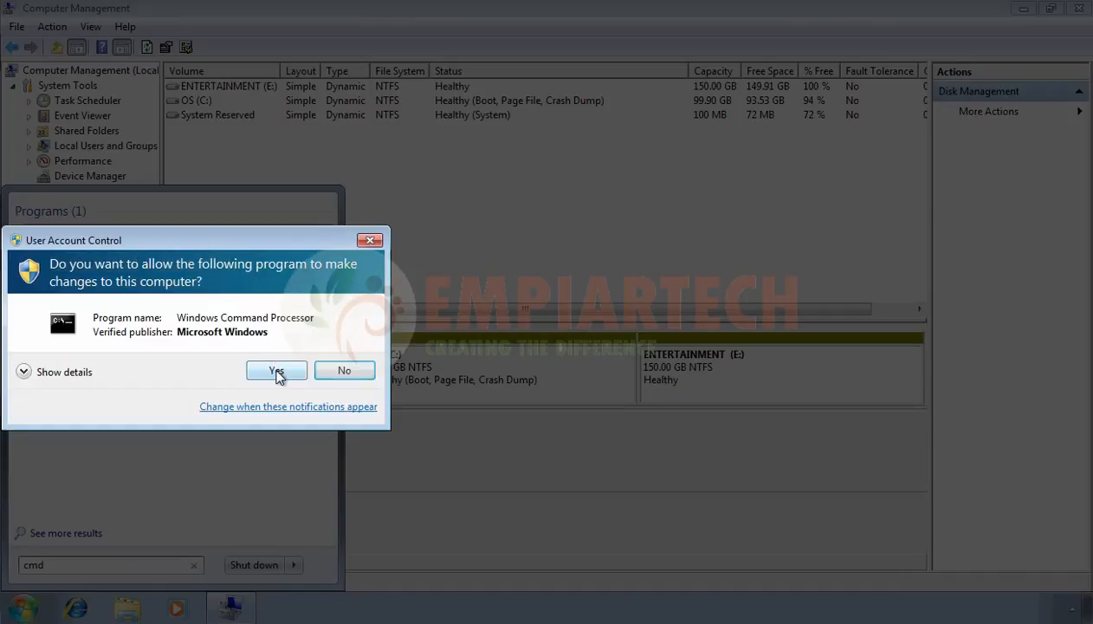
click(276, 370)
Set the Command Prompt window's raster font size to 10 x 18
right_click(349, 84)
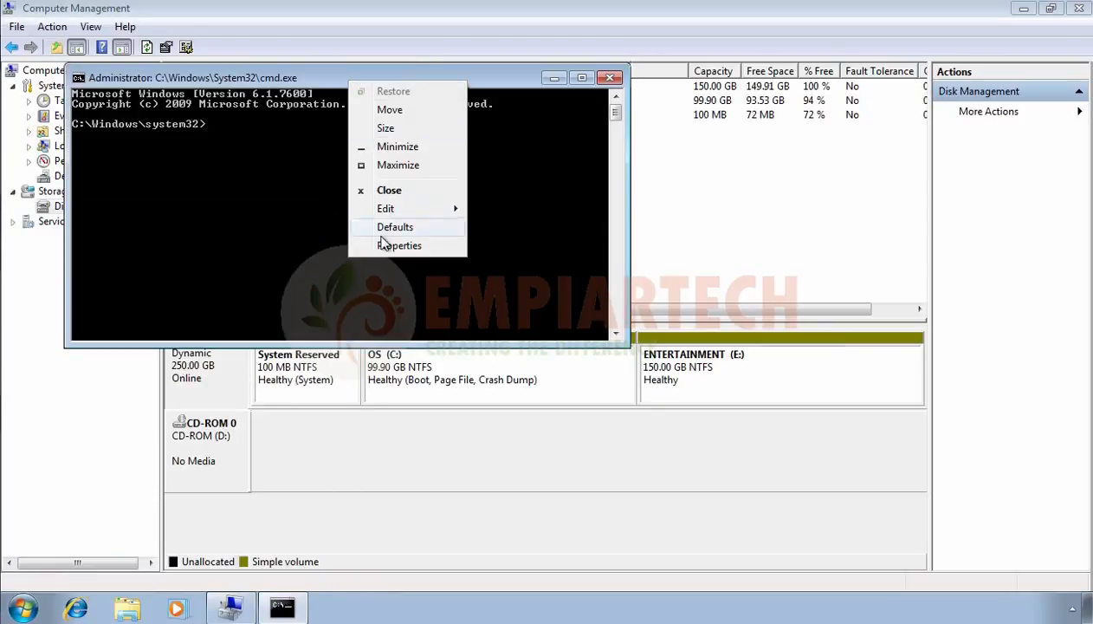
click(385, 244)
click(156, 117)
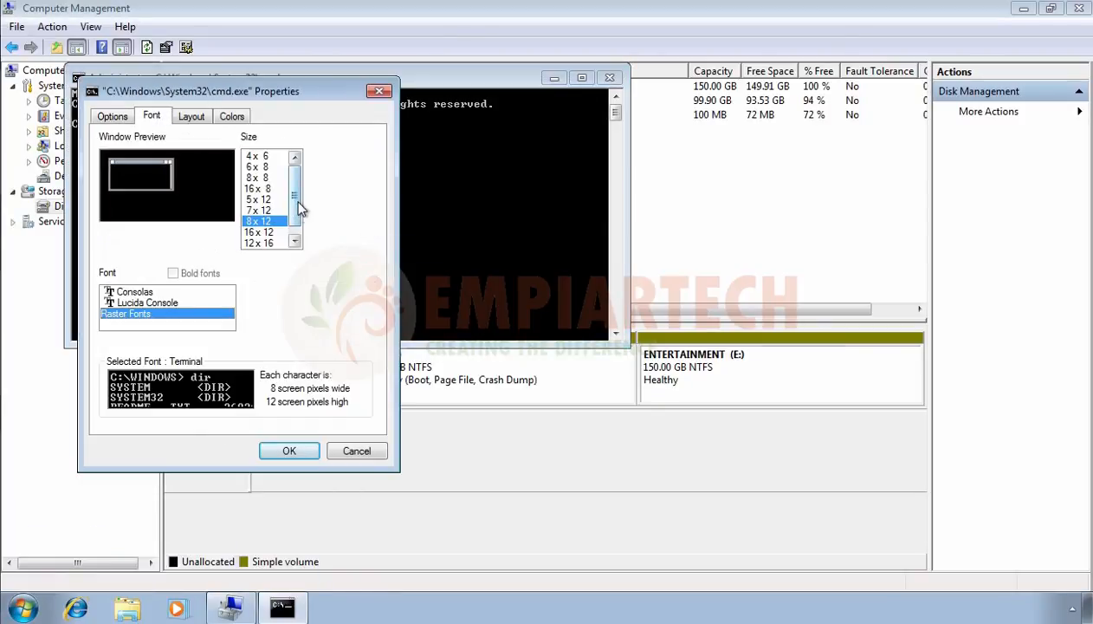
scroll(291, 227, down, 1)
click(258, 243)
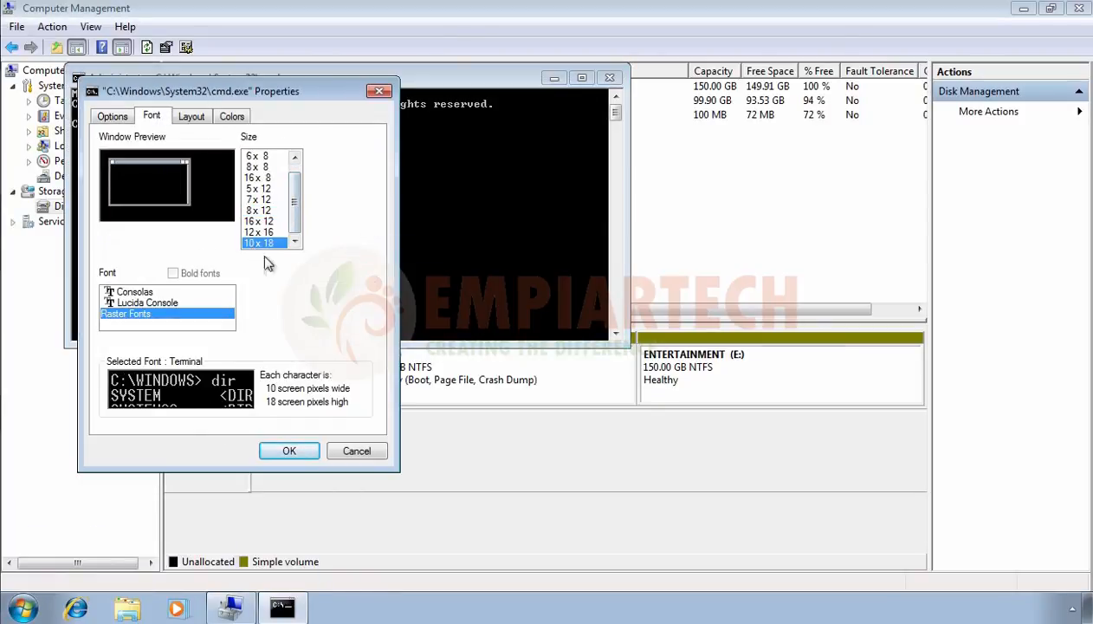
click(287, 453)
Start diskpart in the Command Prompt and list the computer's disks with "list disk"
text(diskpart)
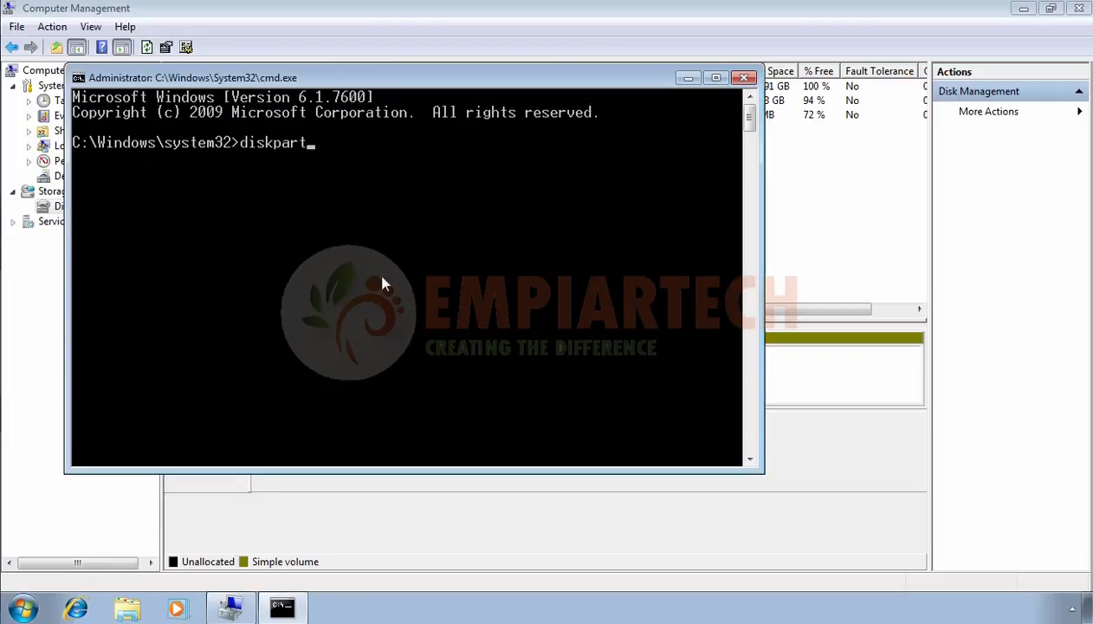
key(Return)
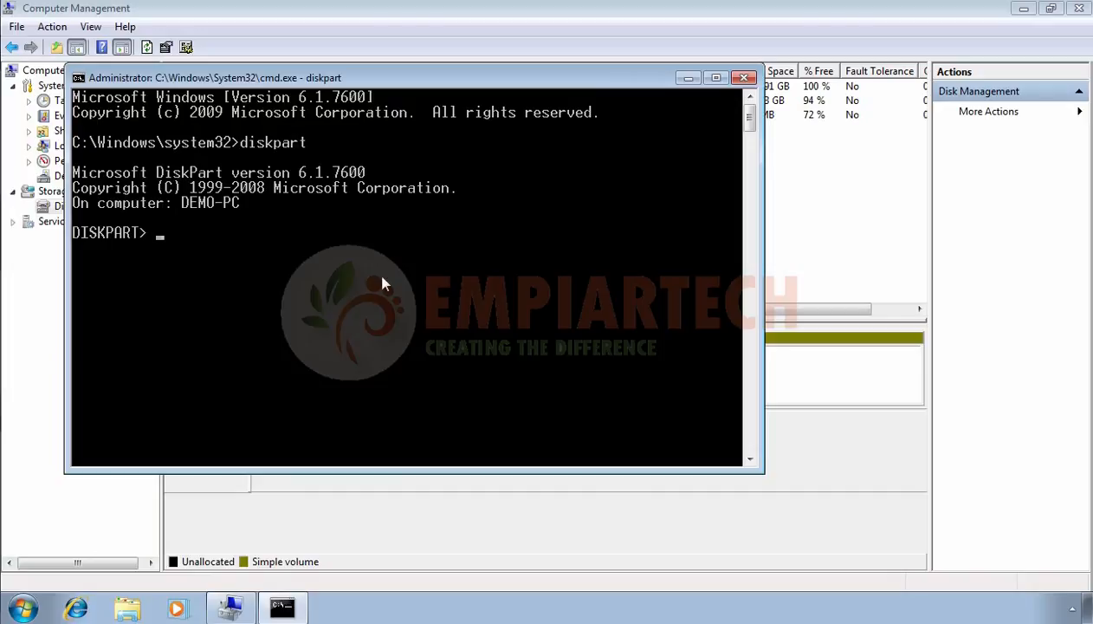
text(list disk)
key(Return)
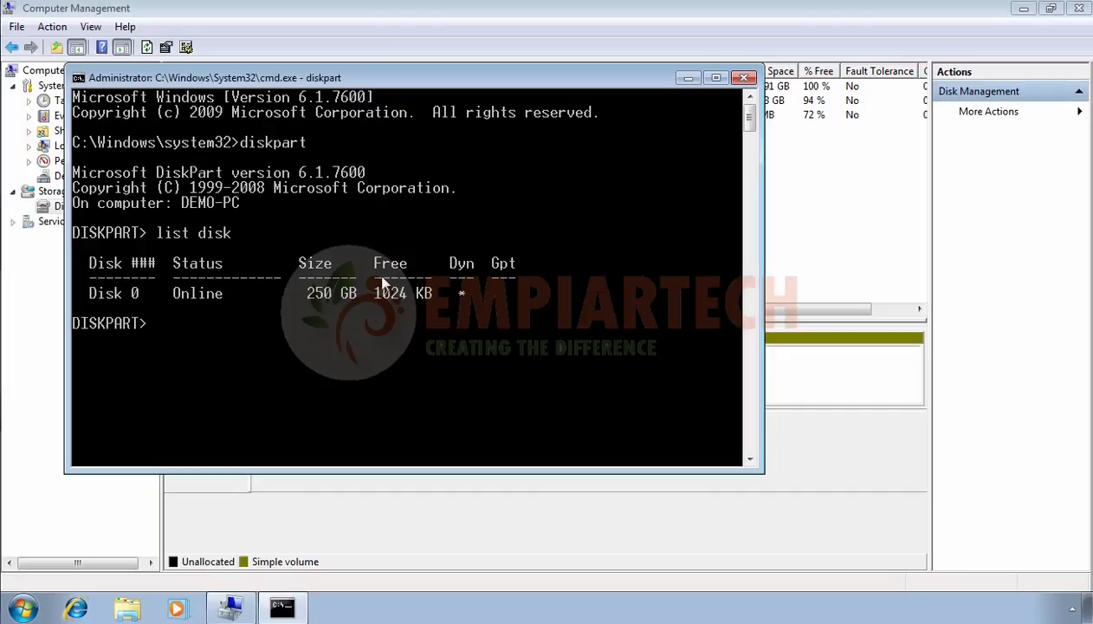
Select disk 0 in DiskPart with the command "select disk 0"
text(select disk)
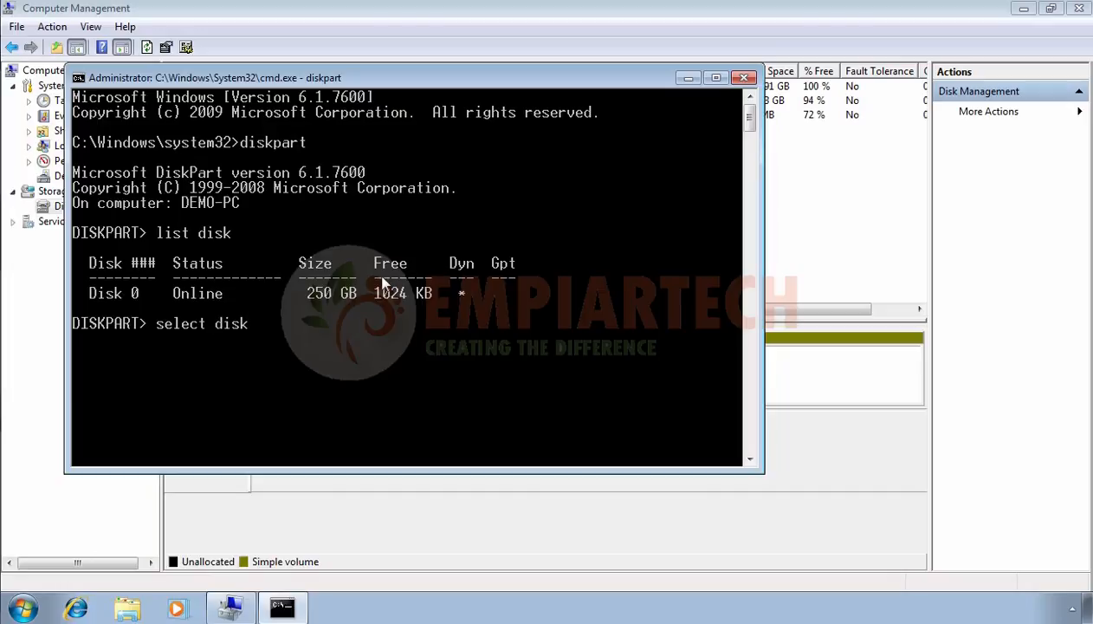
text( 0)
key(Return)
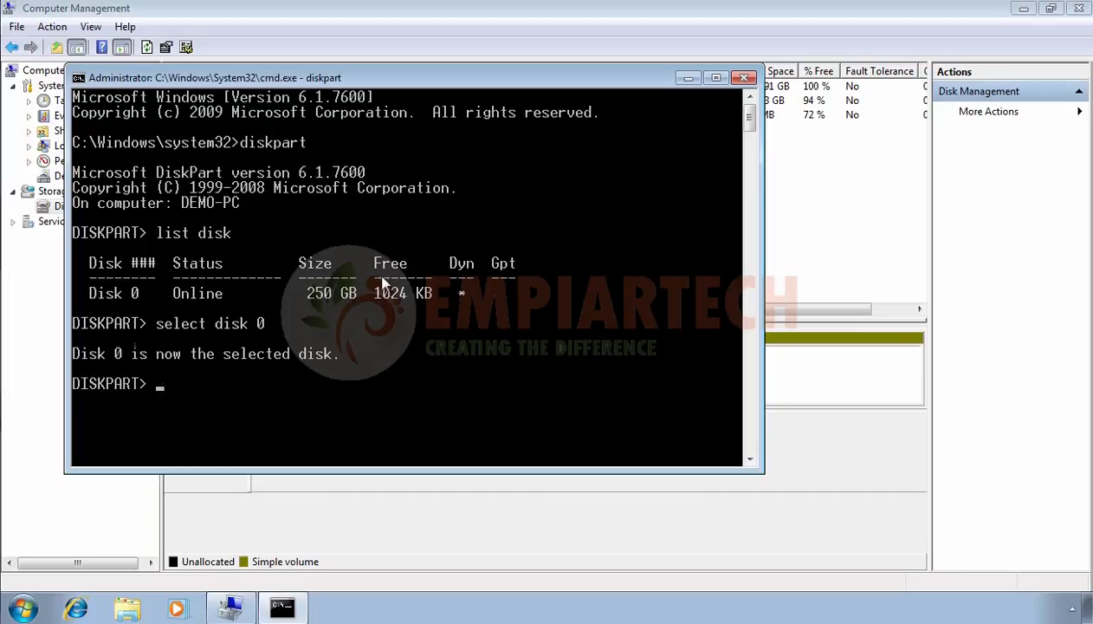
Display DiskPart's help and look through the command list for a disk format conversion command
text(help)
key(Return)
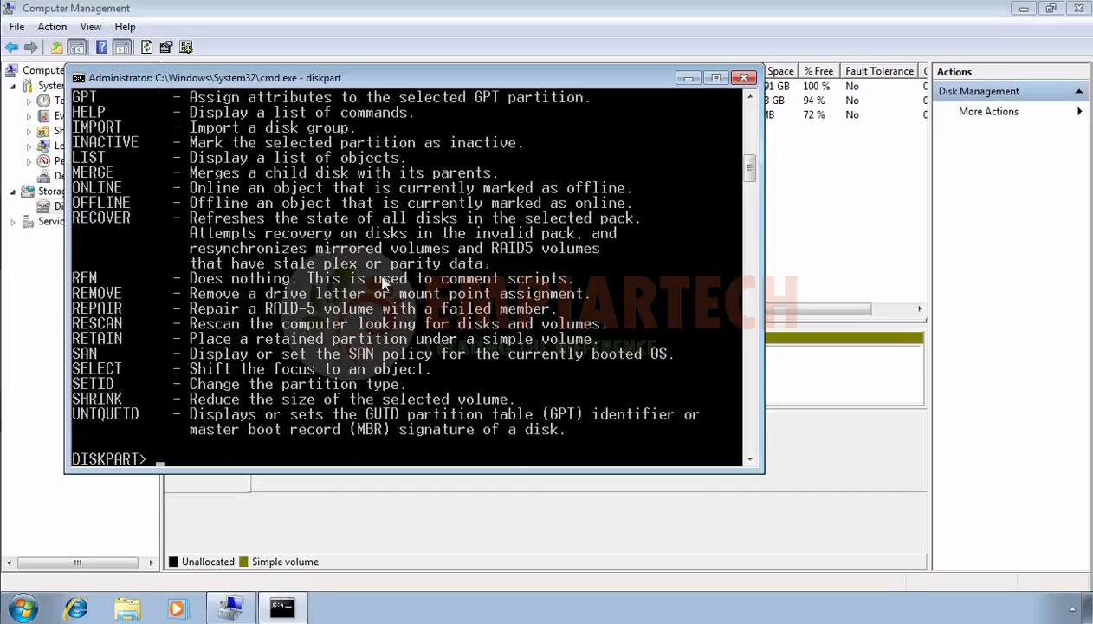
scroll(379, 283, up, 5)
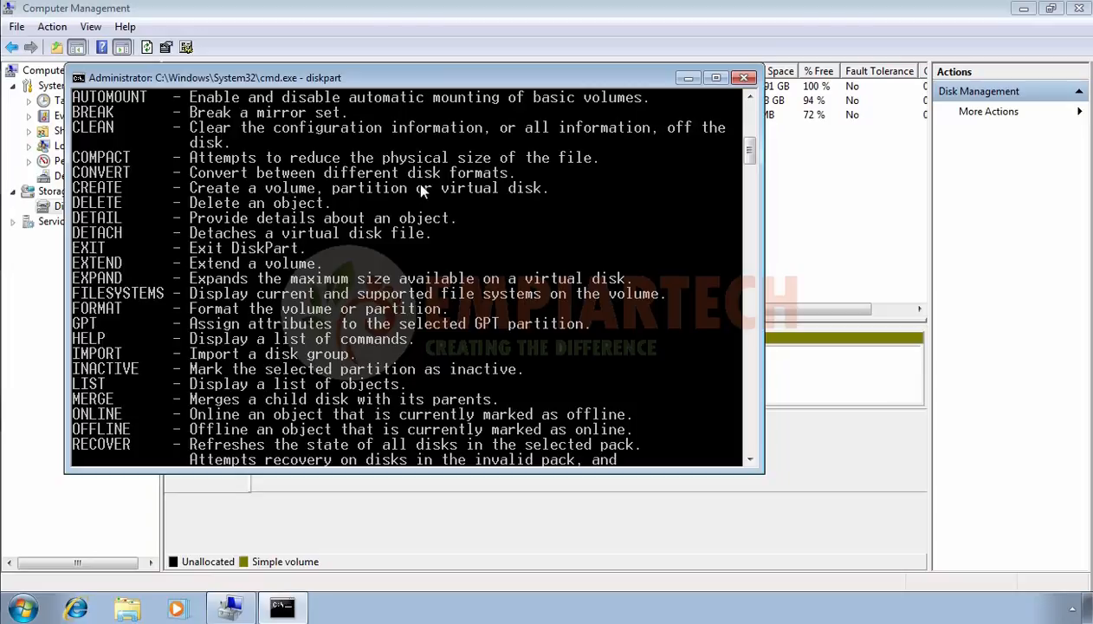
scroll(420, 183, down, 6)
Show the options of DiskPart's convert command with "help convert"
text(convert)
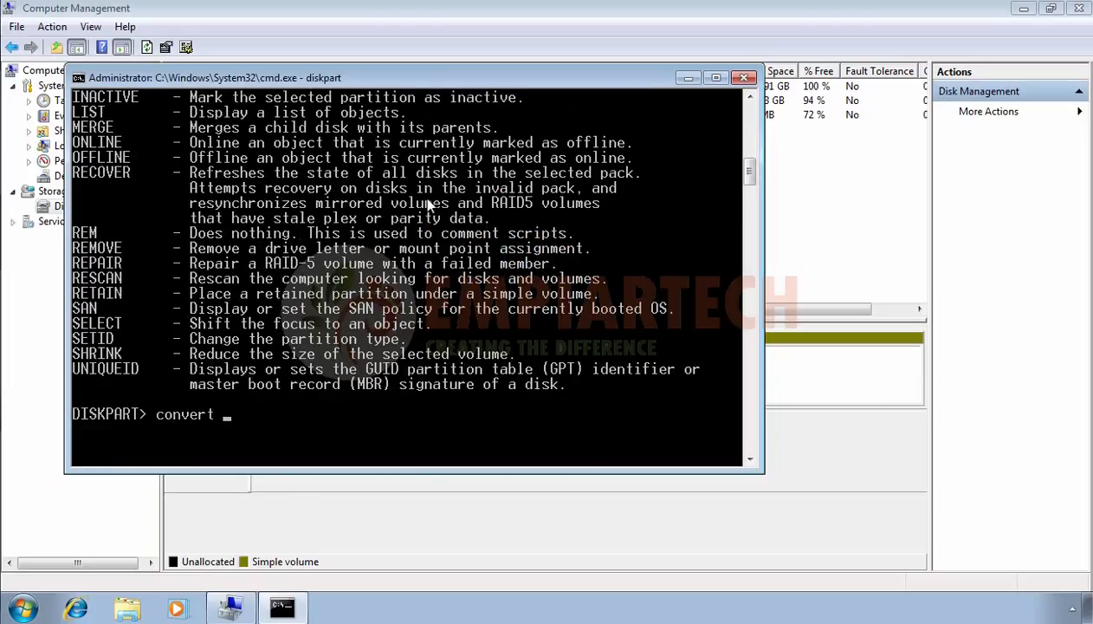
key(Home)
text(help)
key(Return)
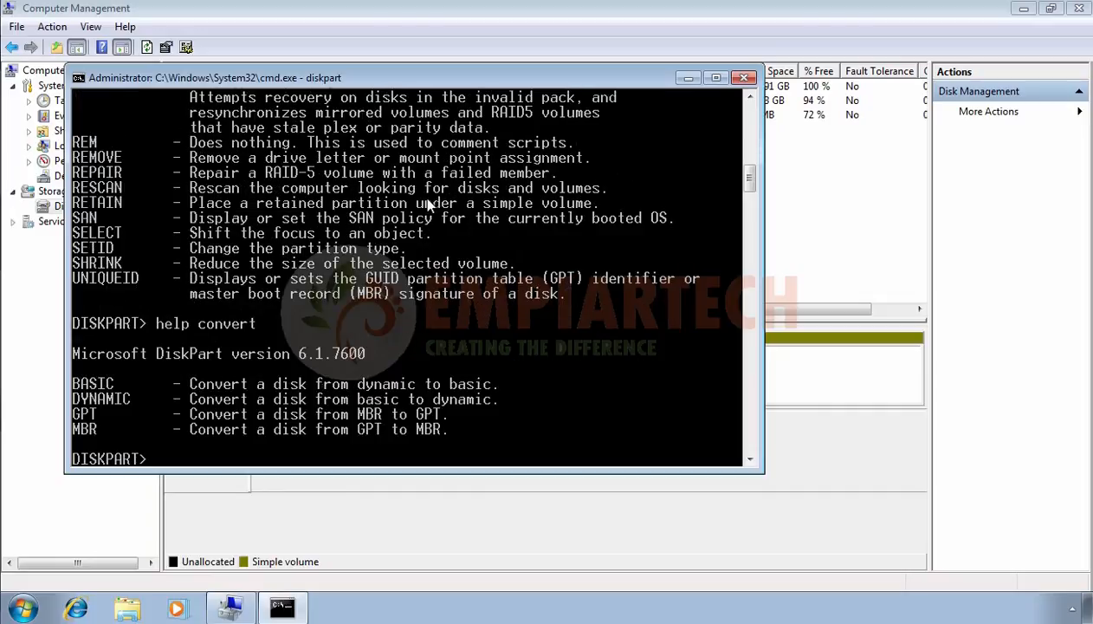
Enter the DiskPart command "convert dynamic" for the selected disk
text(convert dynamic)
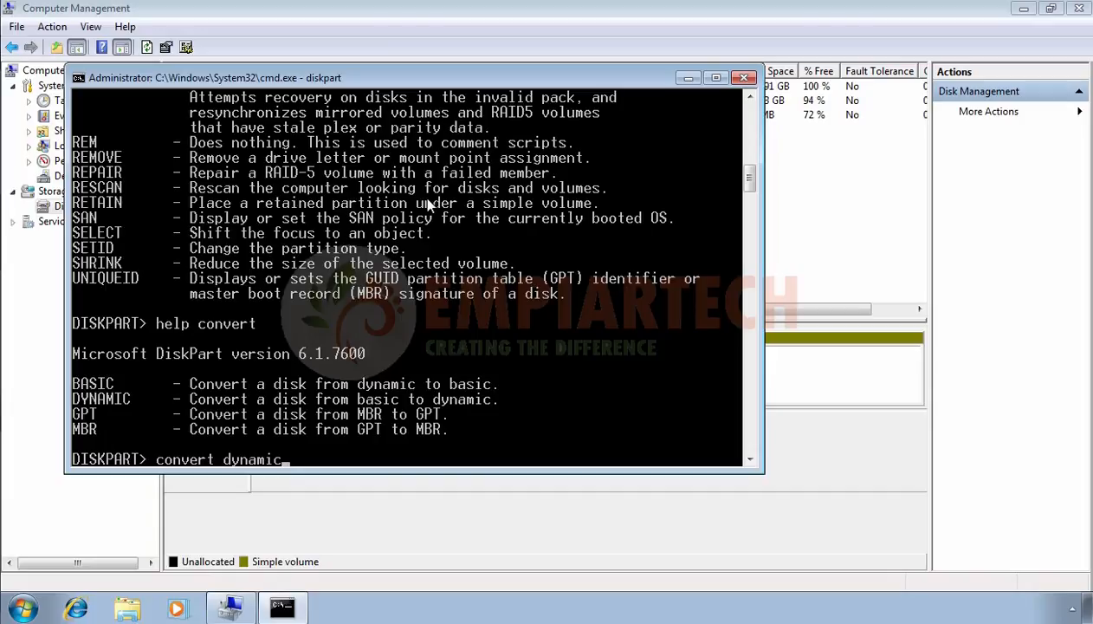